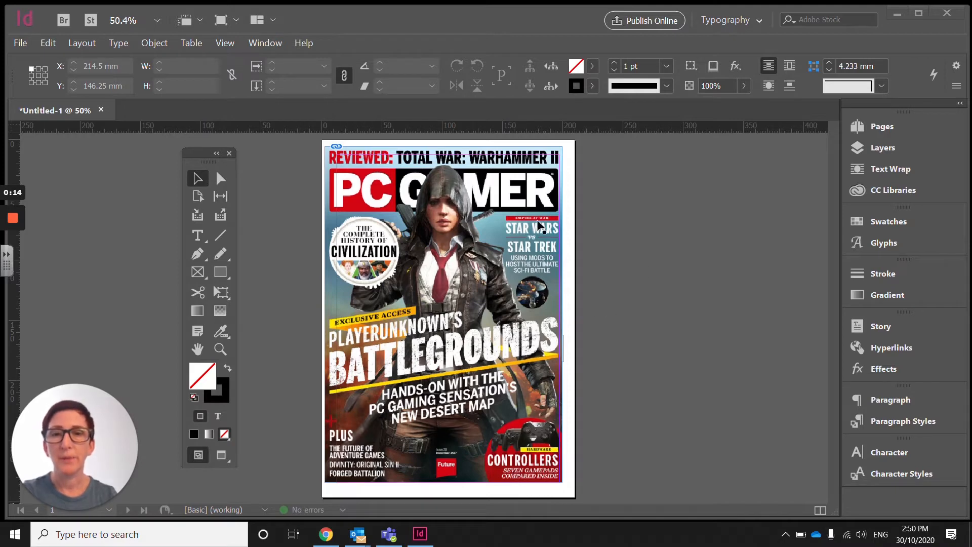
Step: Move the PC Gamer cover image off the page onto the pasteboard beside it as a reference
left_click_drag(424, 161, 688, 170)
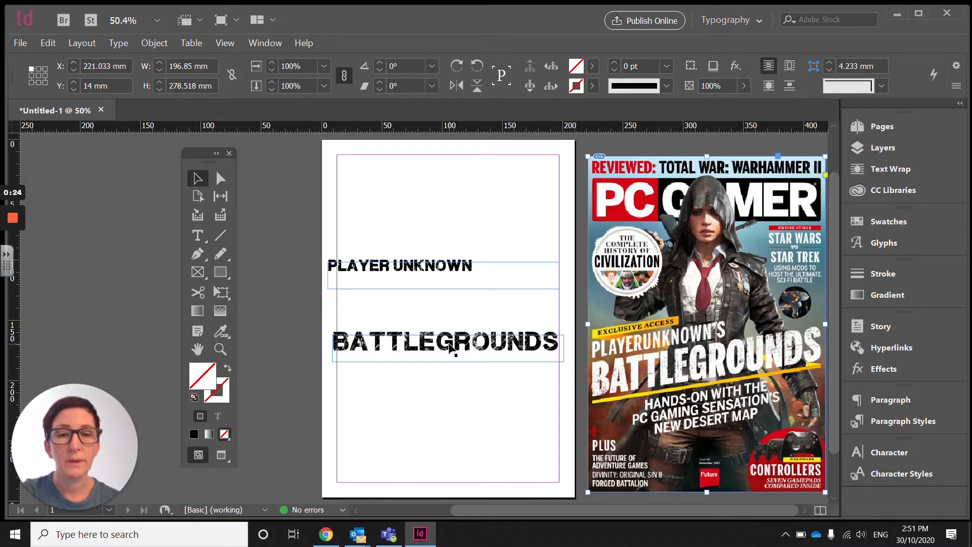
Step: Select the BATTLEGROUNDS text frame and rotate it to 7°
left_click(439, 343)
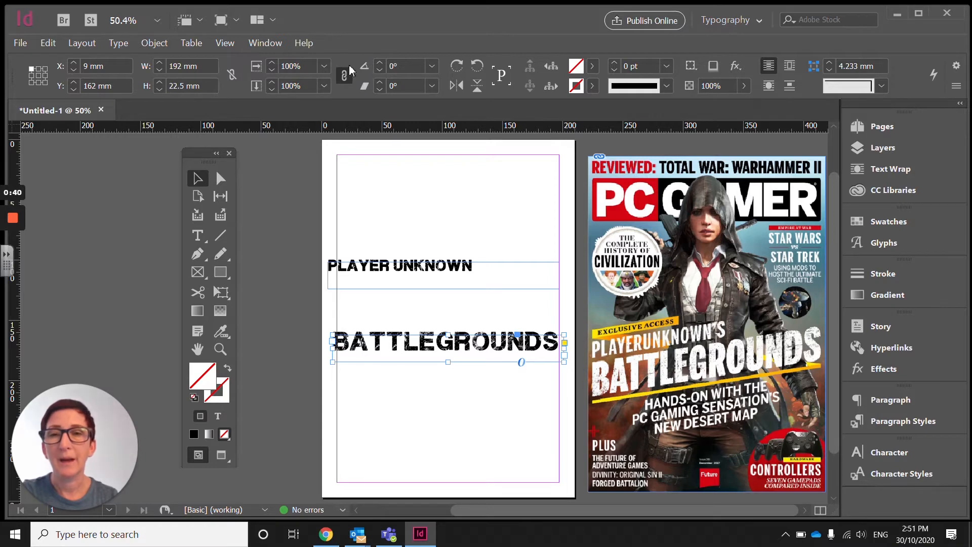
left_click(380, 65)
left_click(381, 65)
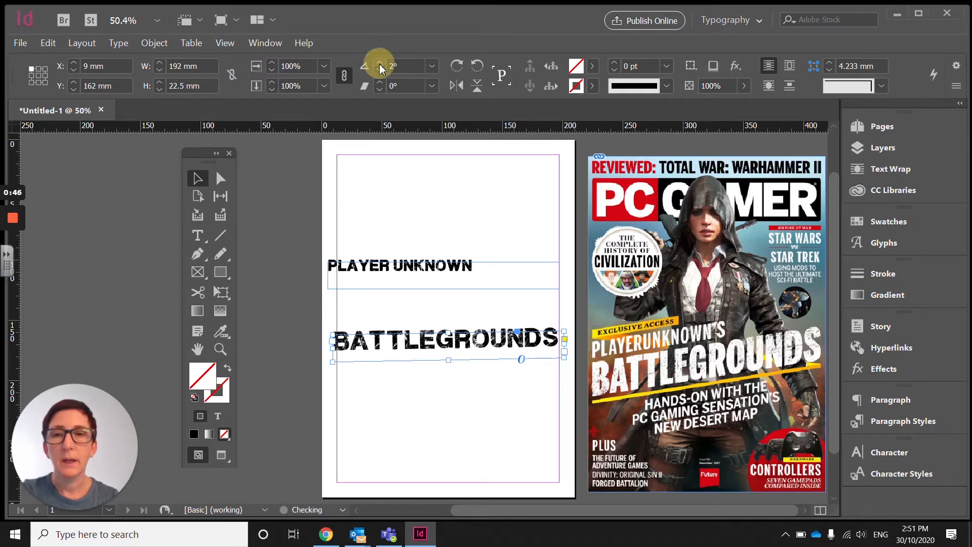
left_click(381, 65)
left_click(381, 64)
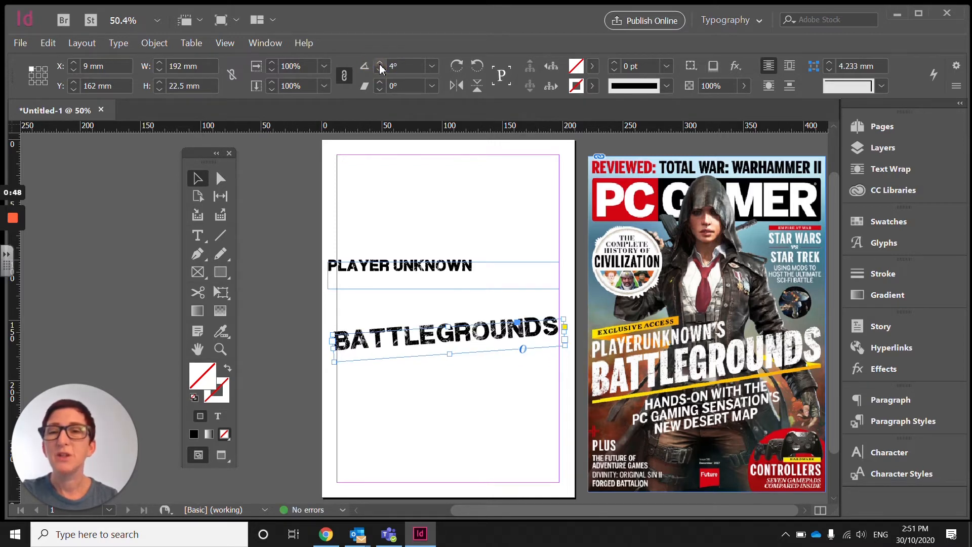
left_click(380, 65)
left_click(380, 64)
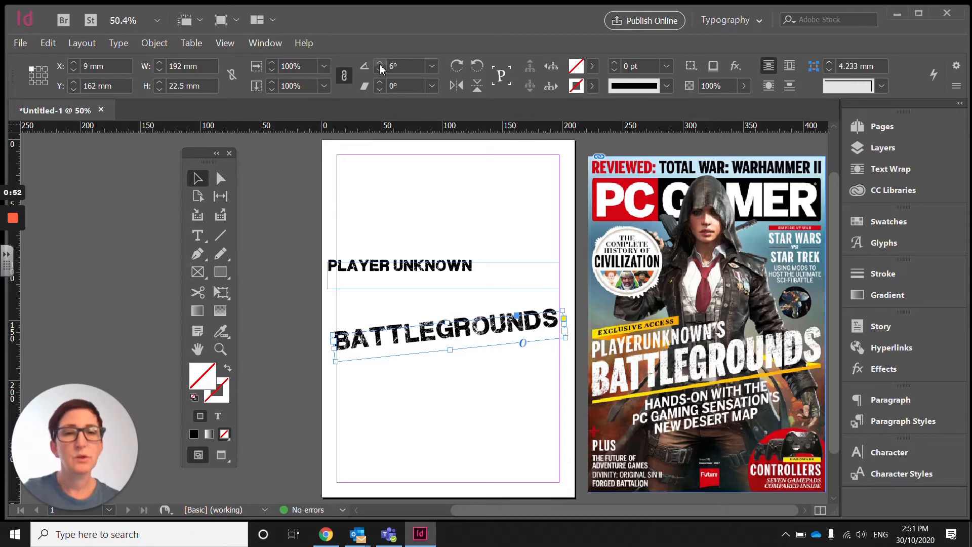
left_click(380, 65)
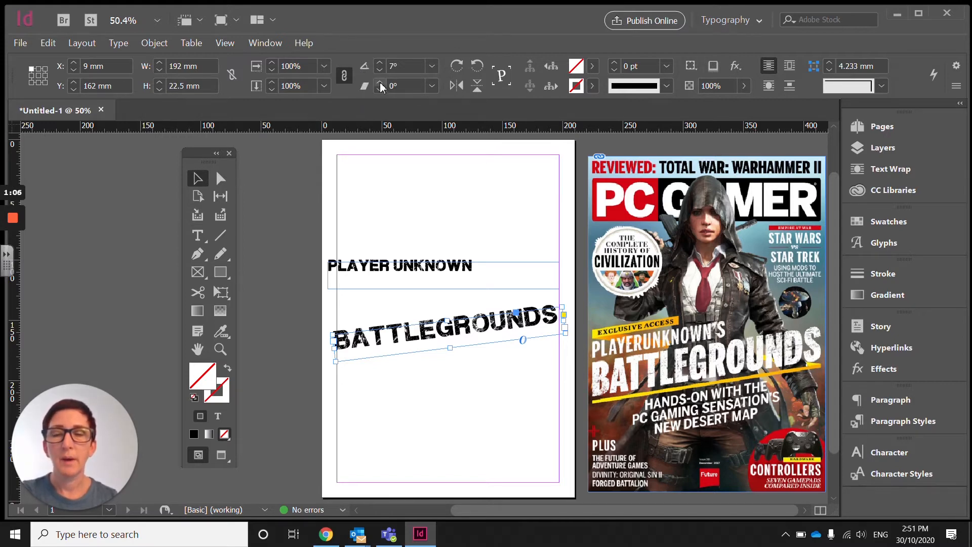
Step: Shear the BATTLEGROUNDS frame to a 13° shear angle
left_click(380, 82)
left_click(379, 82)
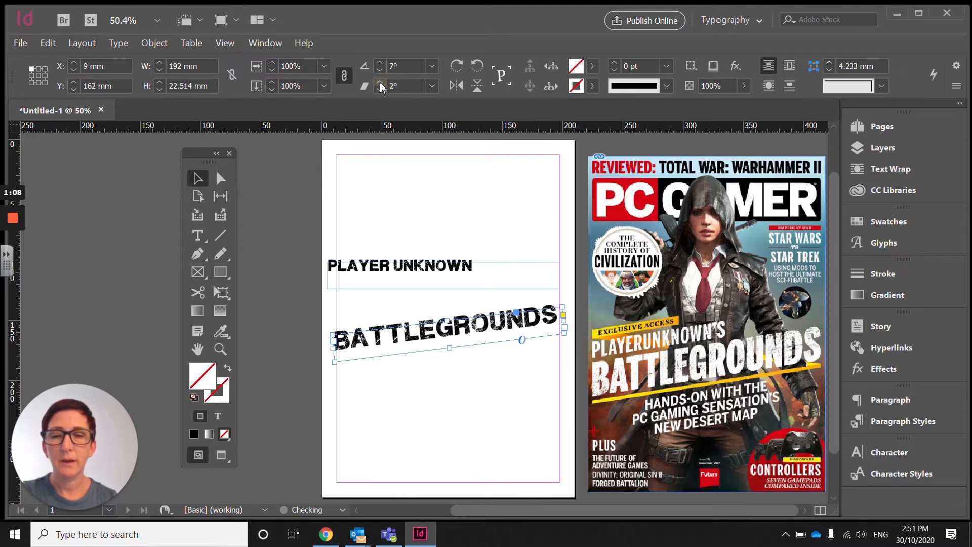
left_click(380, 82)
left_click(380, 82)
left_click(380, 82)
left_click(380, 82)
left_click(380, 82)
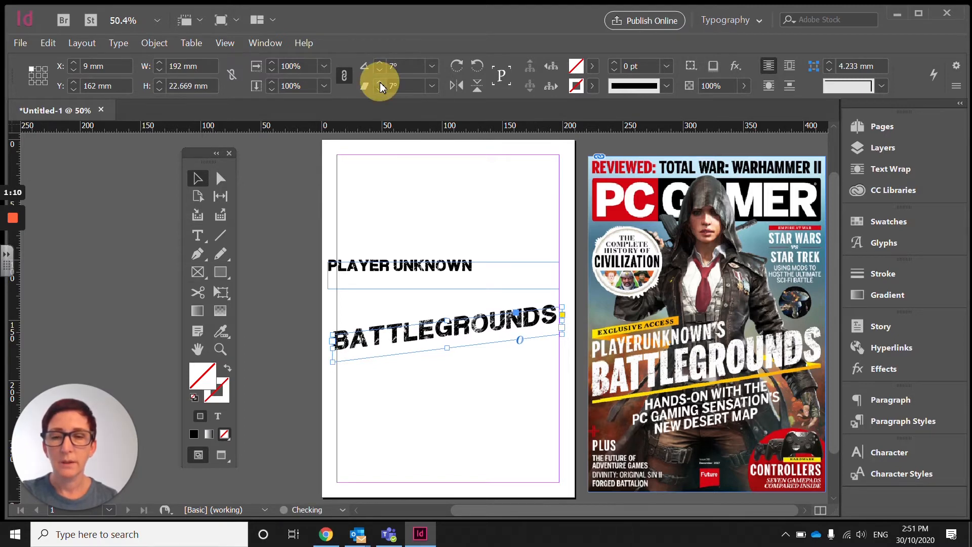
left_click(380, 82)
left_click(380, 82)
left_click(380, 82)
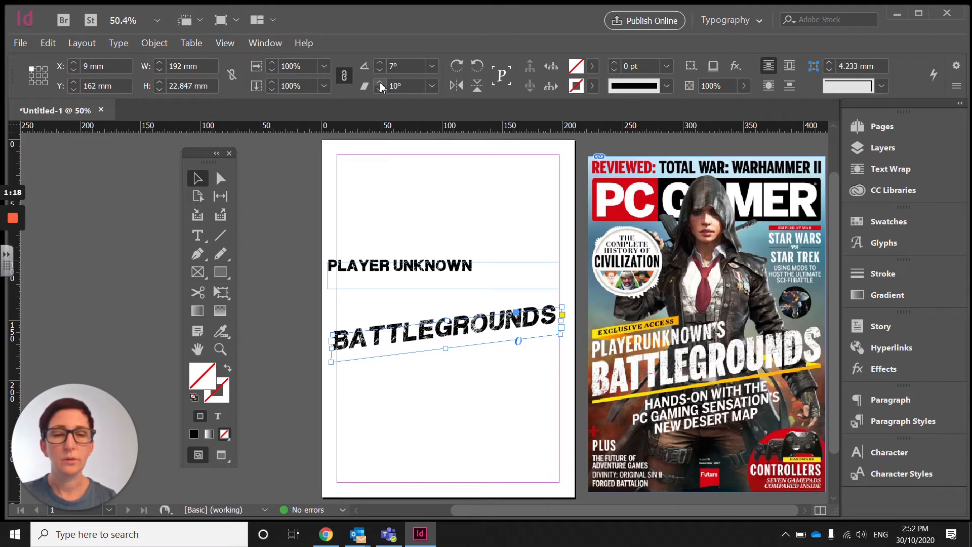
left_click(381, 83)
left_click(381, 83)
left_click(381, 83)
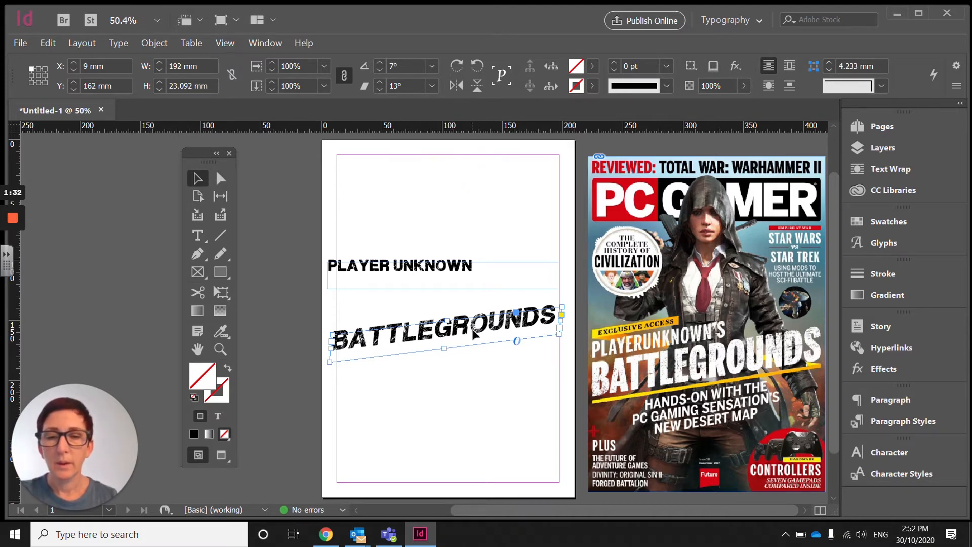
Step: Select the BATTLEGROUNDS word with the Type tool and set its vertical scale to 157%
left_click(198, 235)
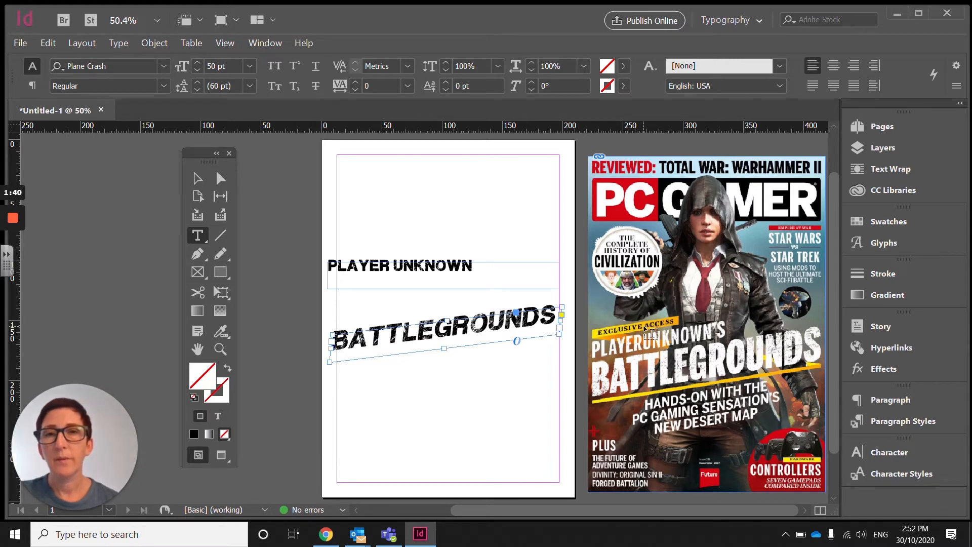
double_click(455, 324)
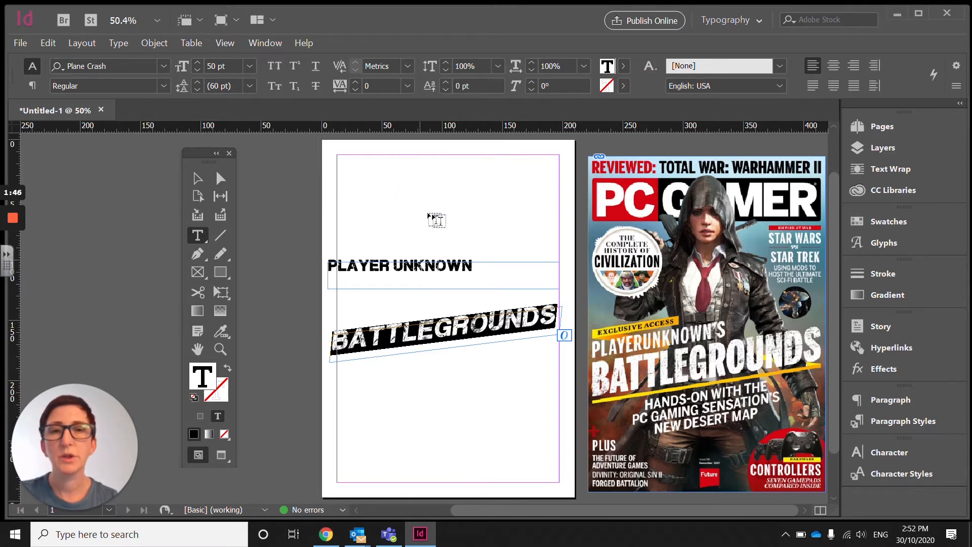
left_click(86, 66)
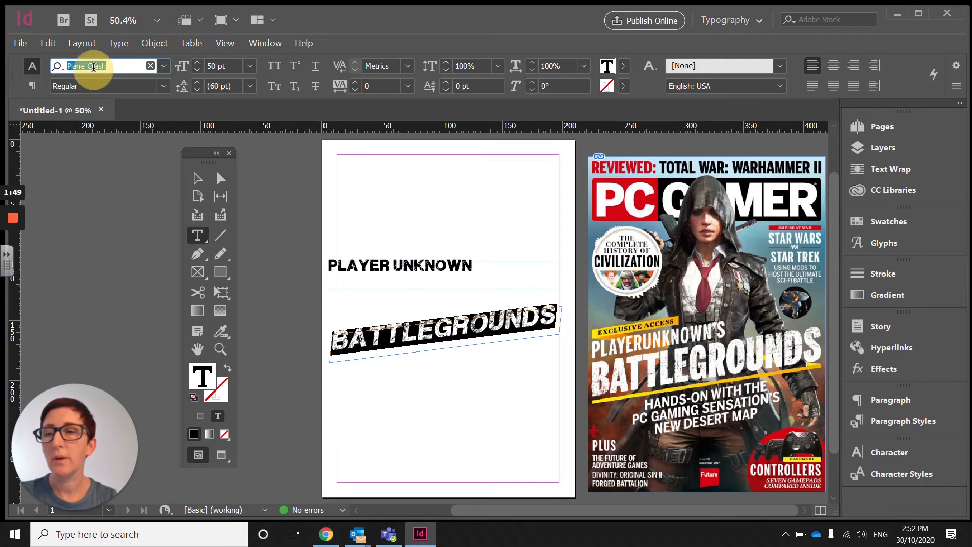
left_click(212, 66)
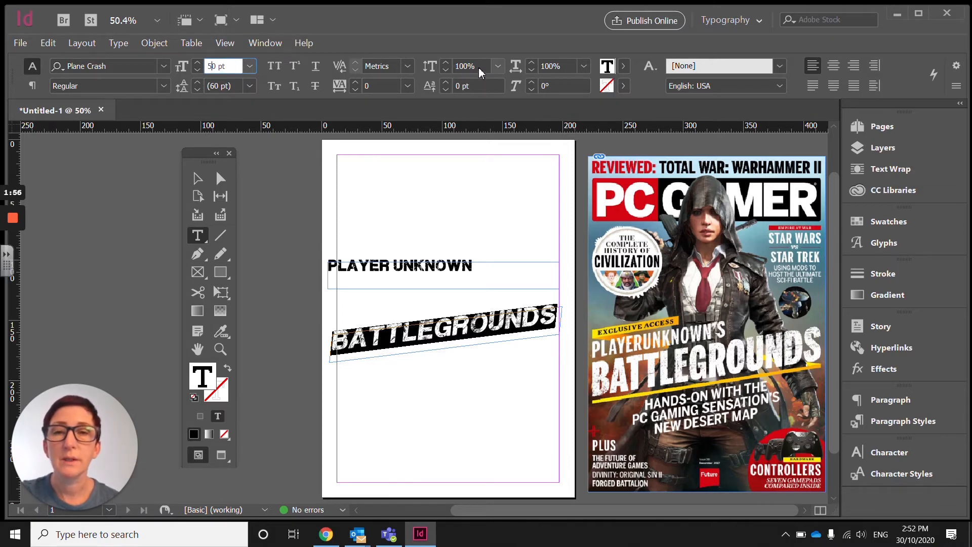
left_click(433, 69)
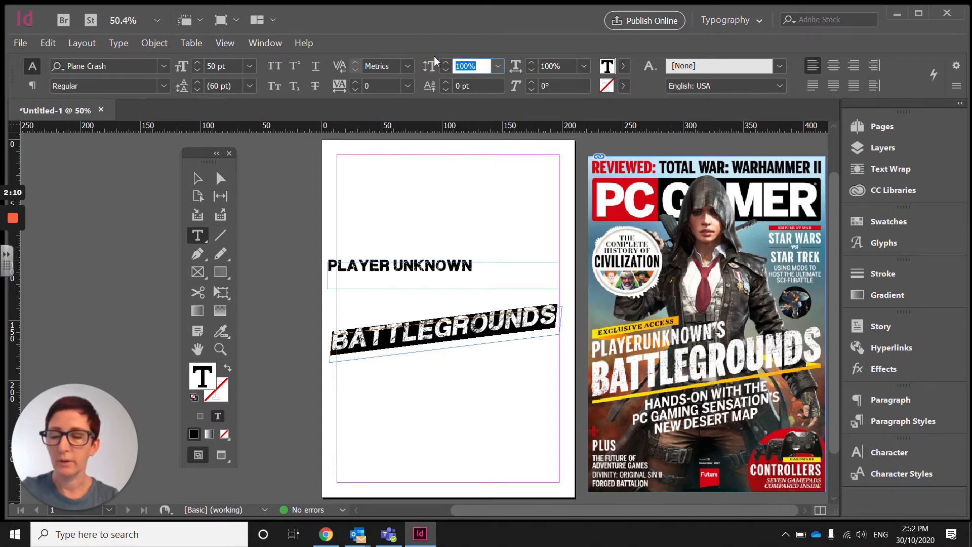
type("130")
key("Return")
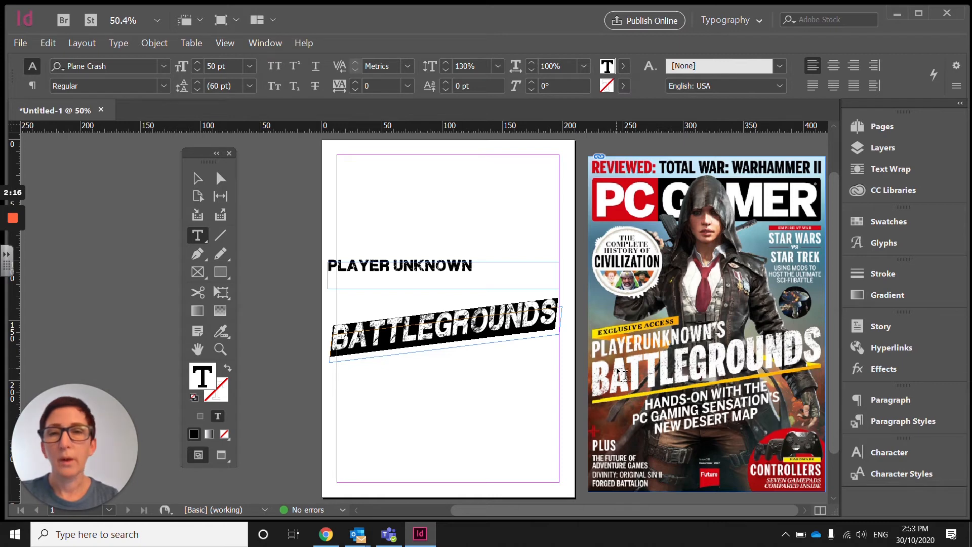
left_click(446, 63)
left_click(446, 64)
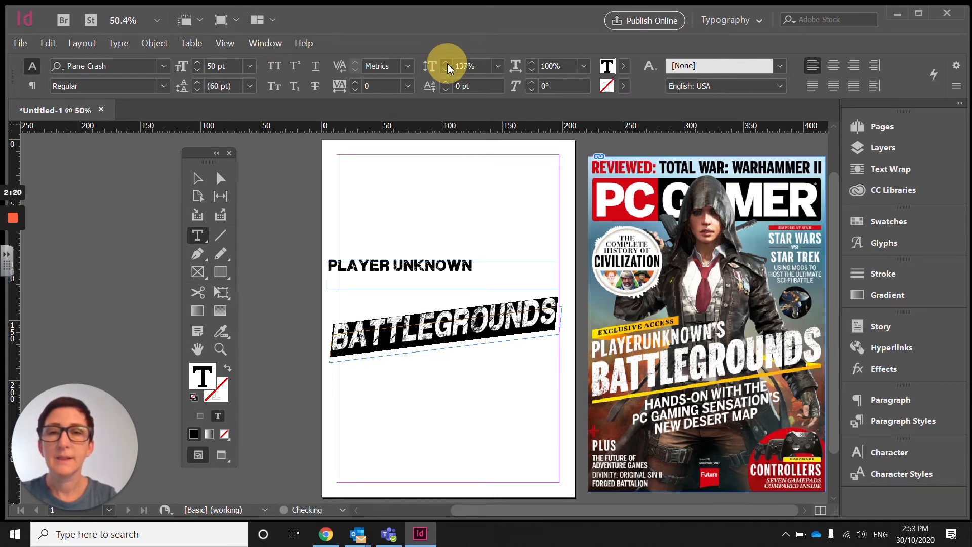
left_click(447, 64)
left_click(447, 64)
left_click(447, 63)
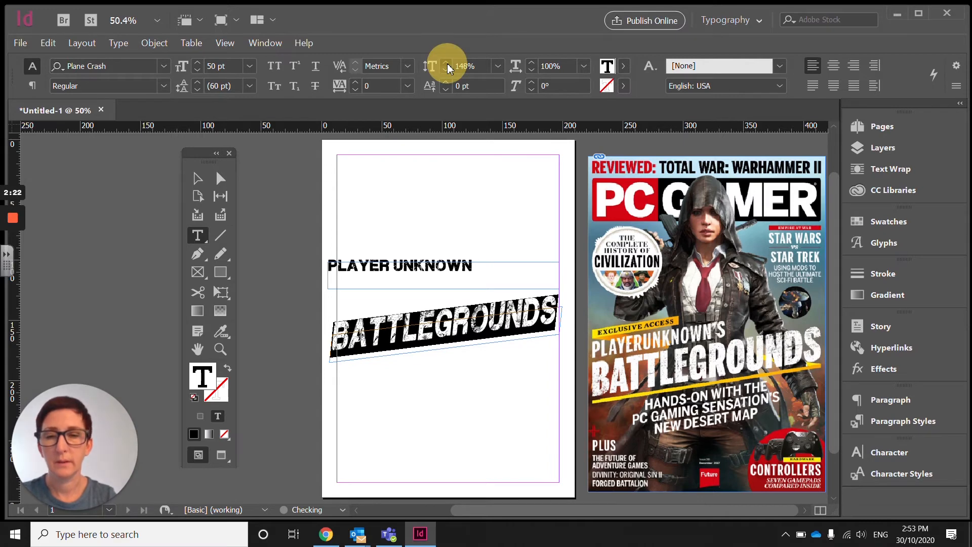
left_click(446, 63)
left_click(446, 63)
left_click(446, 64)
left_click(446, 64)
left_click(447, 63)
left_click(447, 63)
left_click(446, 63)
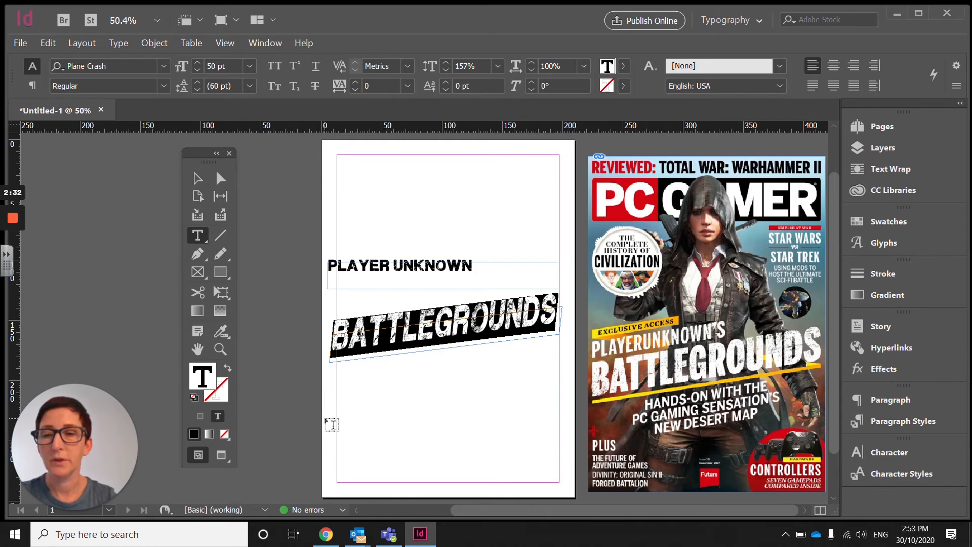
Step: Move the PLAYER UNKNOWN frame slightly down toward BATTLEGROUNDS
left_click(197, 177)
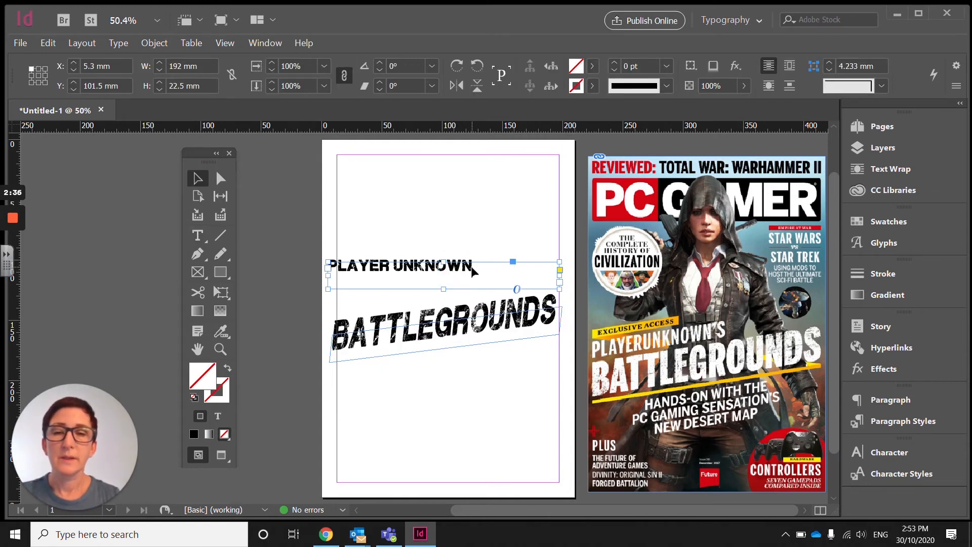
left_click_drag(458, 269, 474, 280)
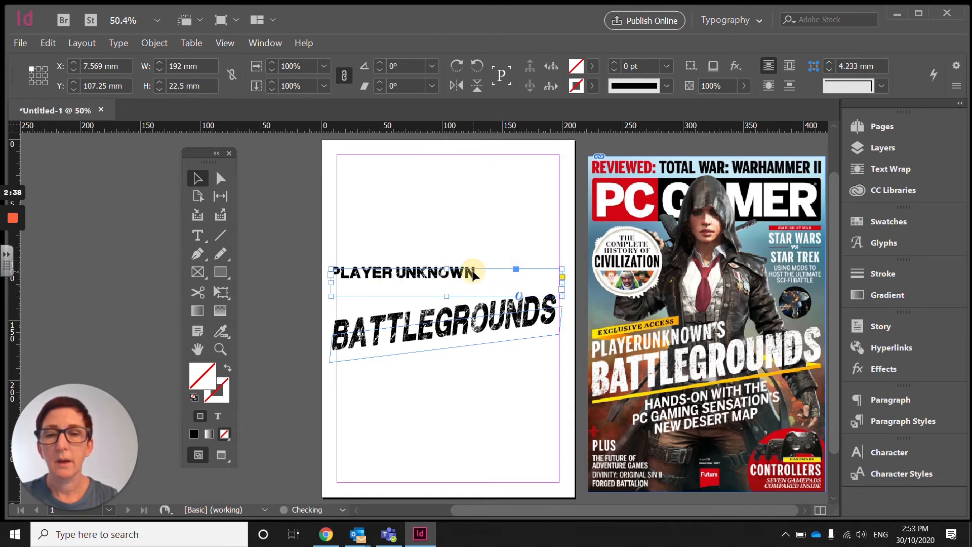
Step: Rotate the PLAYER UNKNOWN frame 7° and shear it 13° to match the BATTLEGROUNDS frame
left_click(438, 335)
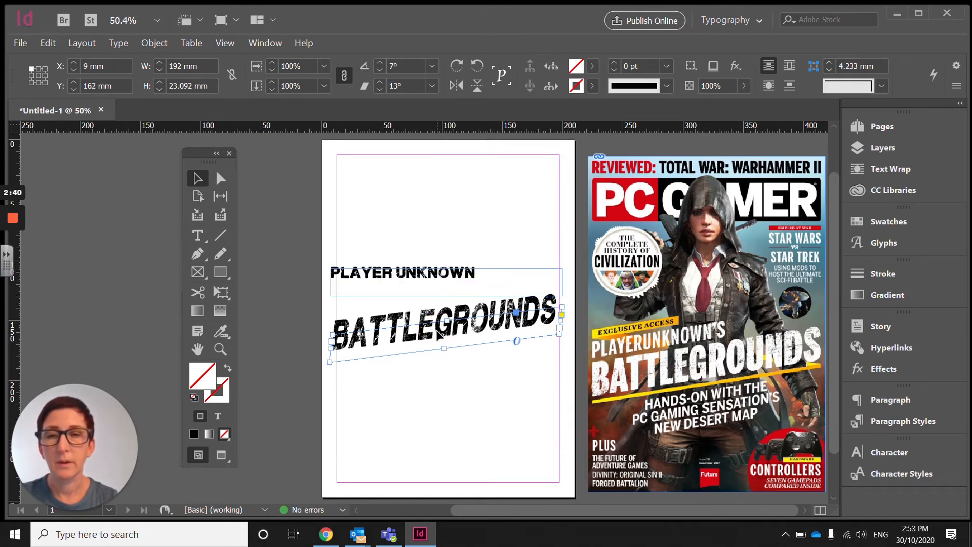
left_click(396, 67)
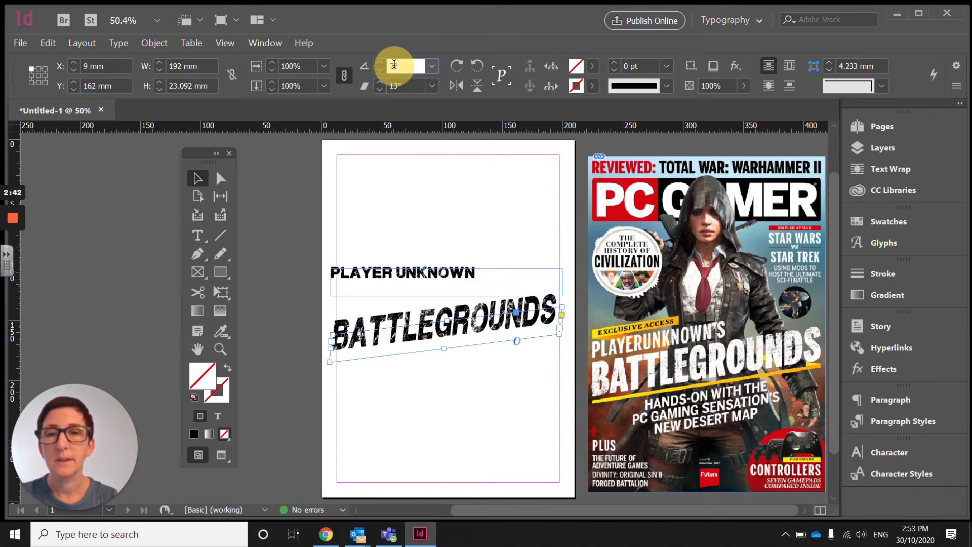
left_click(404, 83)
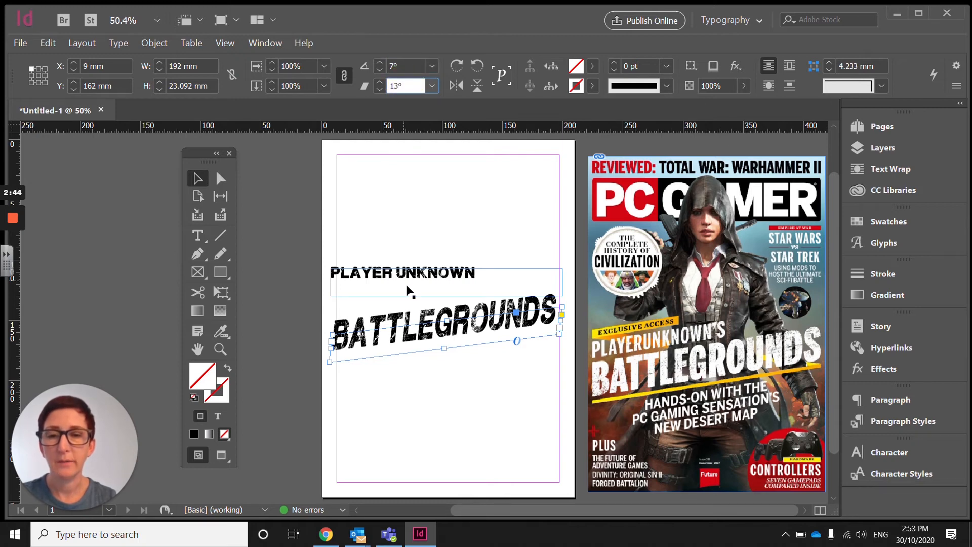
left_click(399, 271)
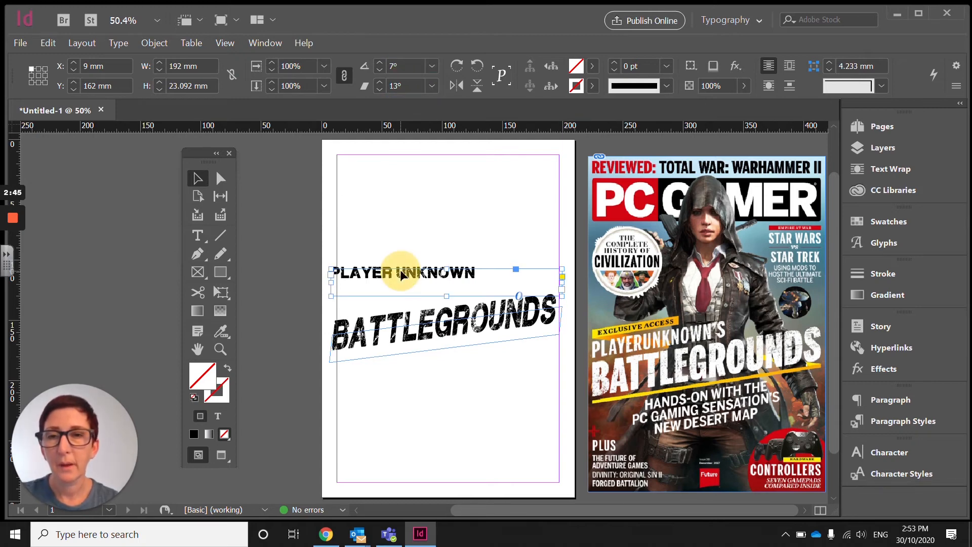
left_click(402, 68)
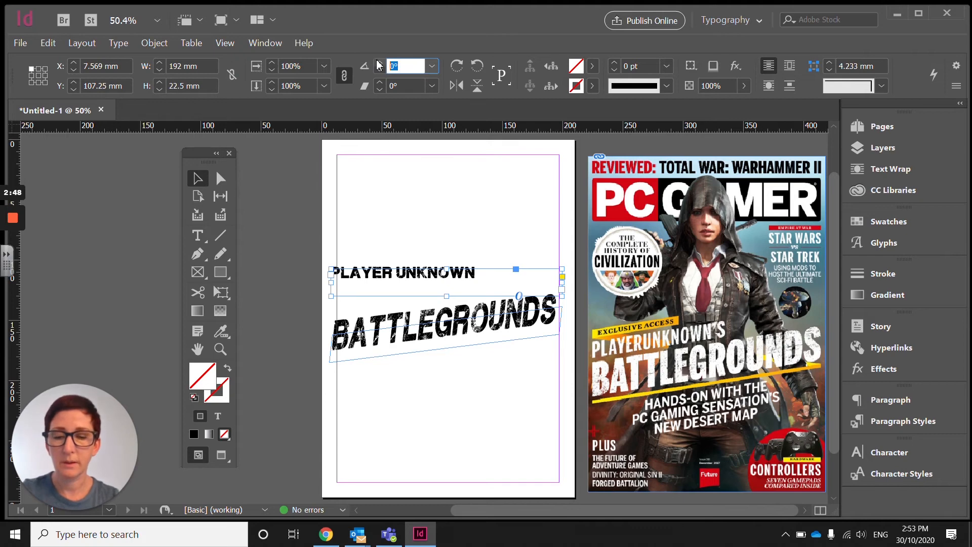
type("7")
left_click(397, 84)
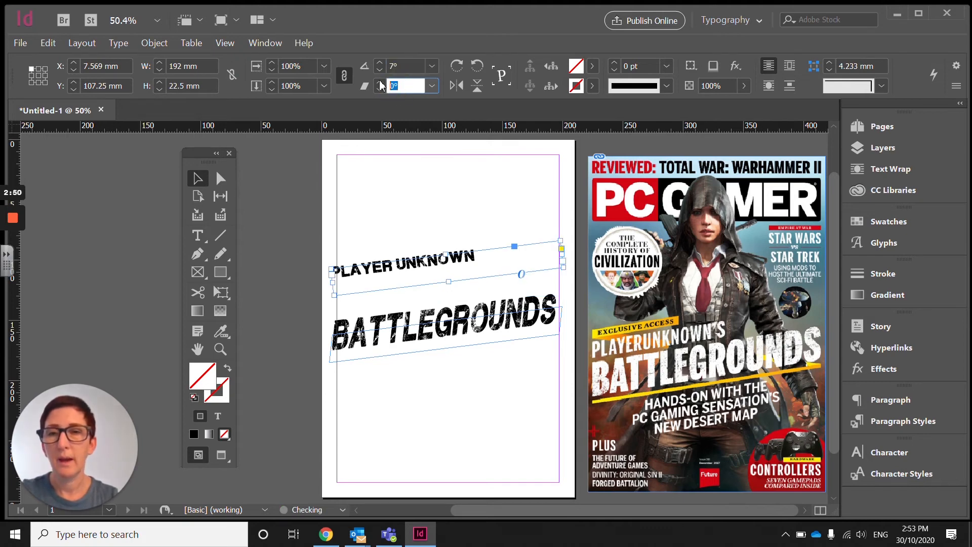
type("13")
key("Return")
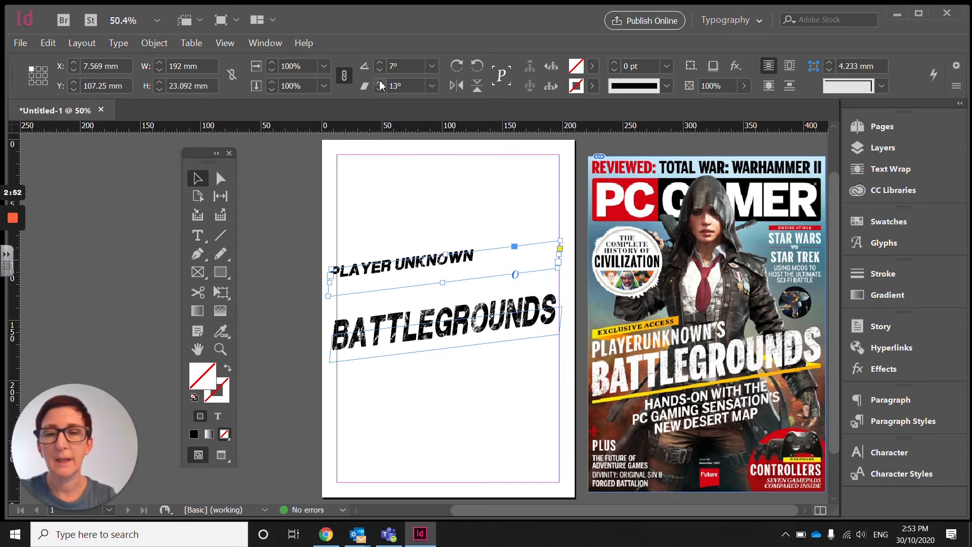
Step: Select the PLAYER UNKNOWN text with the Type tool and set its vertical scale to 157% to match BATTLEGROUNDS
left_click(454, 259)
double_click(455, 259)
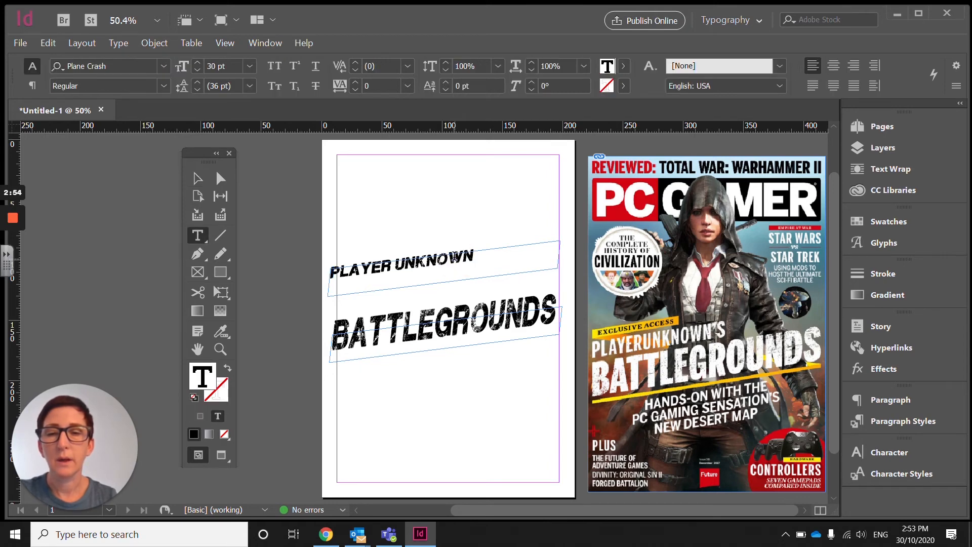
left_click(476, 256)
left_click_drag(476, 257, 310, 272)
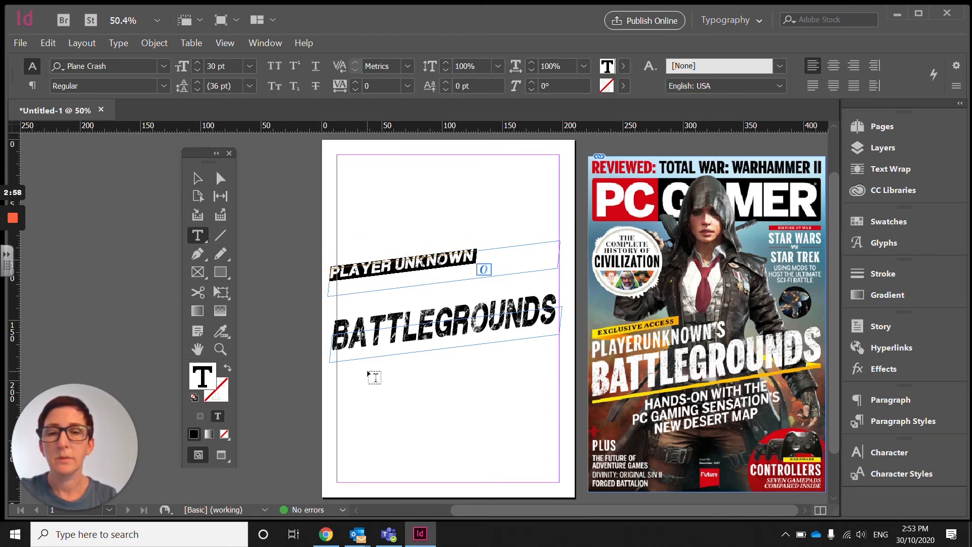
left_click(423, 324)
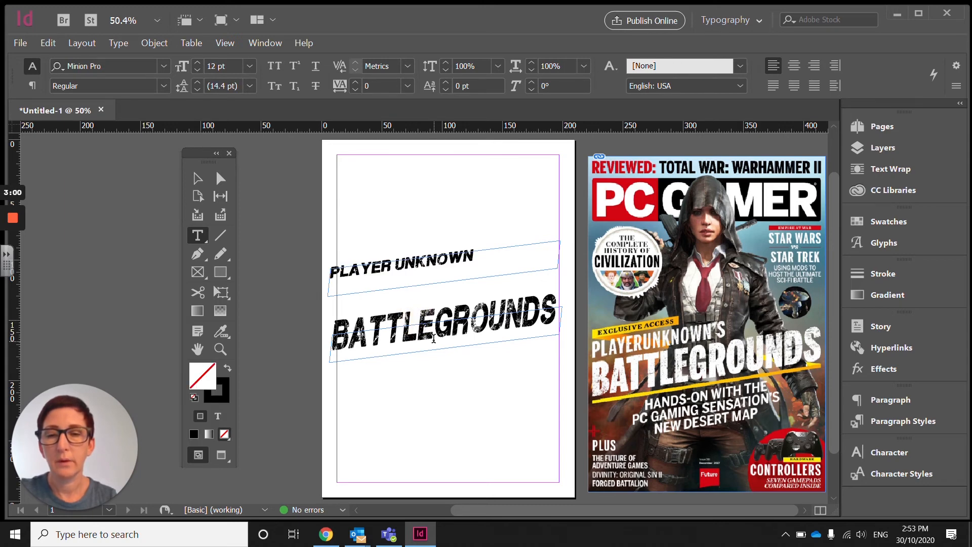
double_click(424, 327)
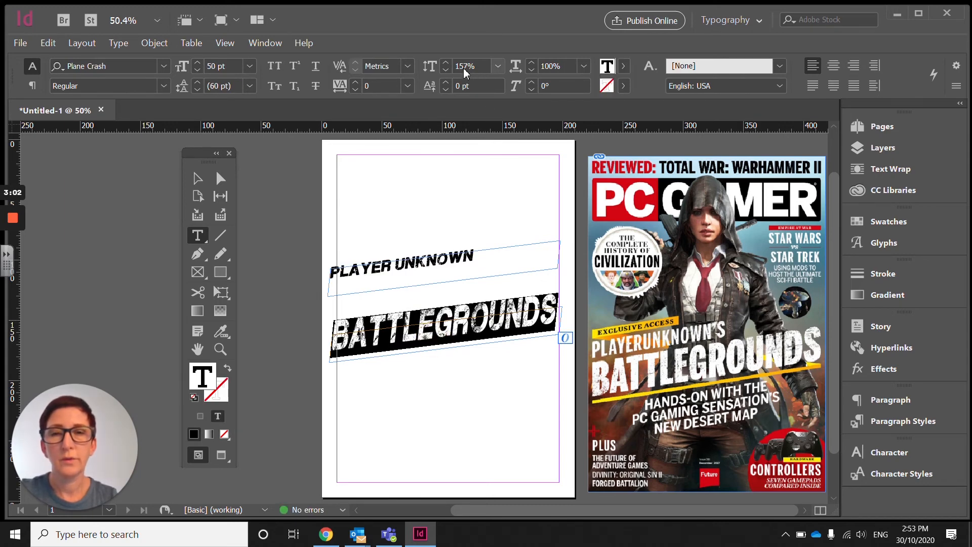
double_click(407, 265)
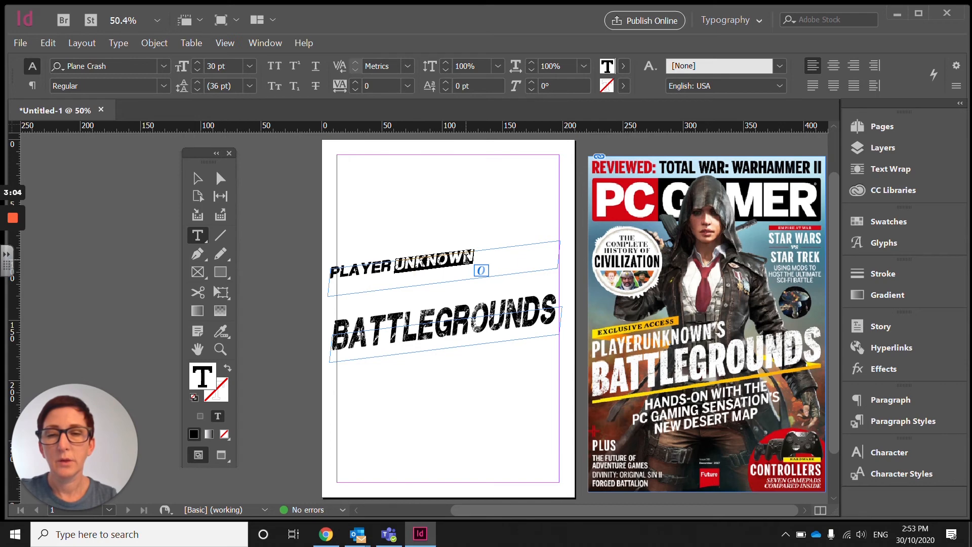
double_click(478, 261)
left_click_drag(466, 261, 300, 272)
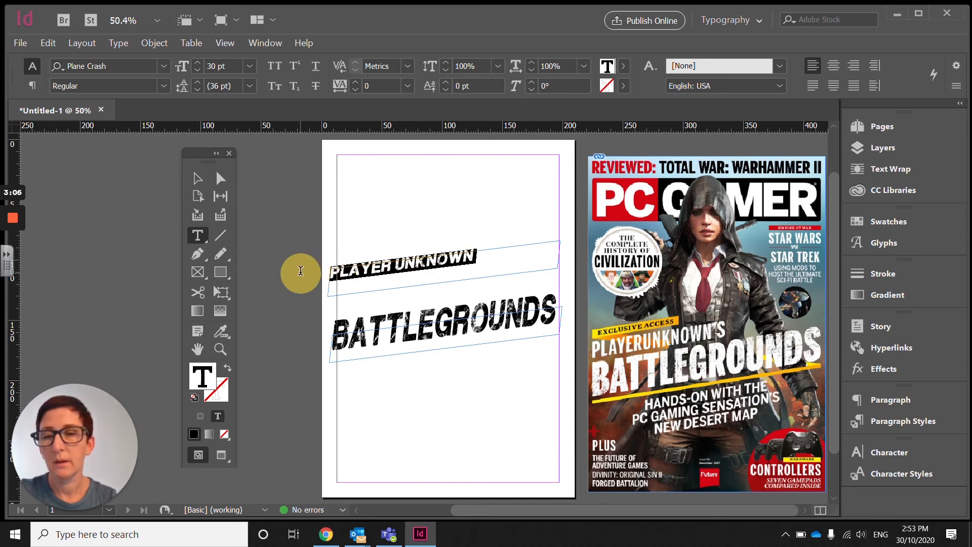
left_click(467, 67)
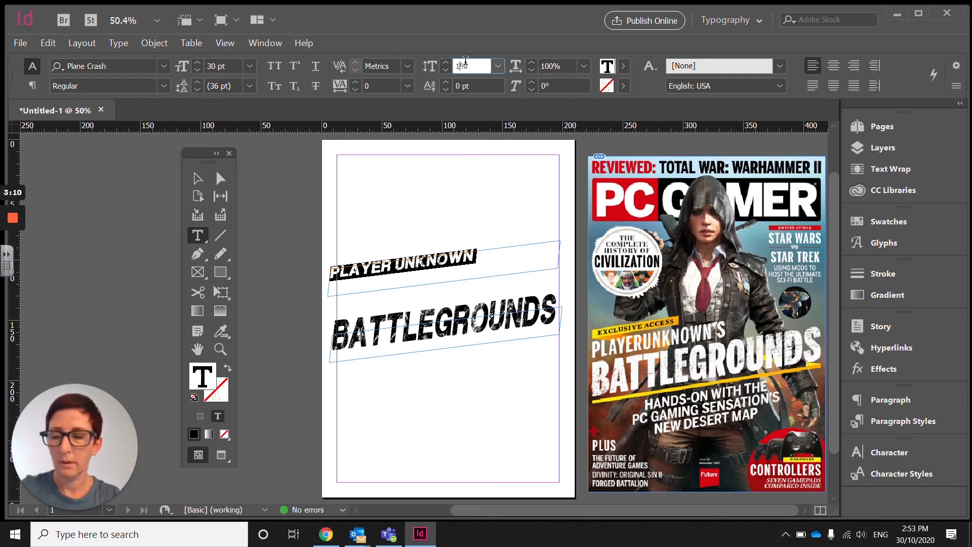
type("157")
key("Return")
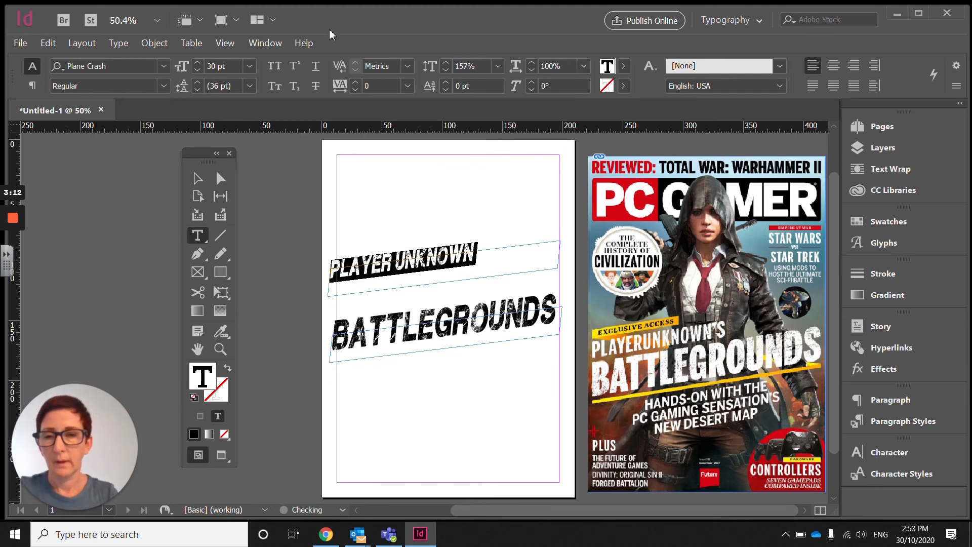
Step: Move the PLAYER UNKNOWN frame down so it sits directly above BATTLEGROUNDS, then deselect it
left_click(197, 178)
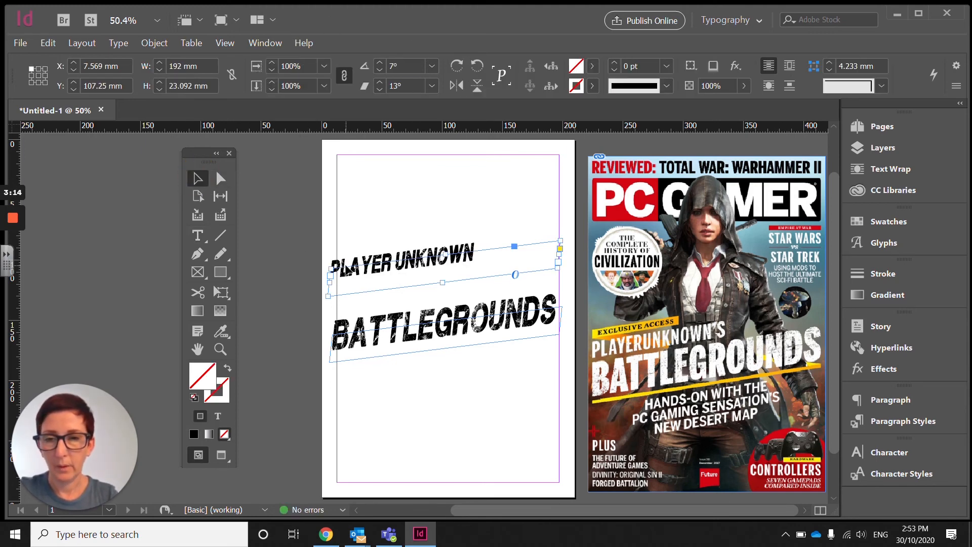
left_click_drag(365, 271, 369, 302)
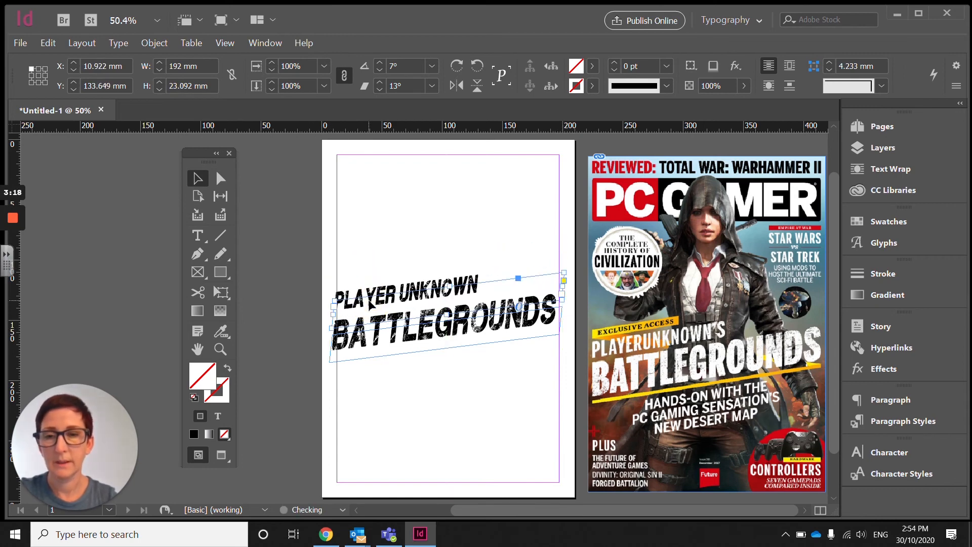
key("Down")
key("Down")
key("Down")
key("Down")
key("Down")
key("Down")
key("Down")
key("Down")
key("Down")
key("Down")
key("Down")
key("Down")
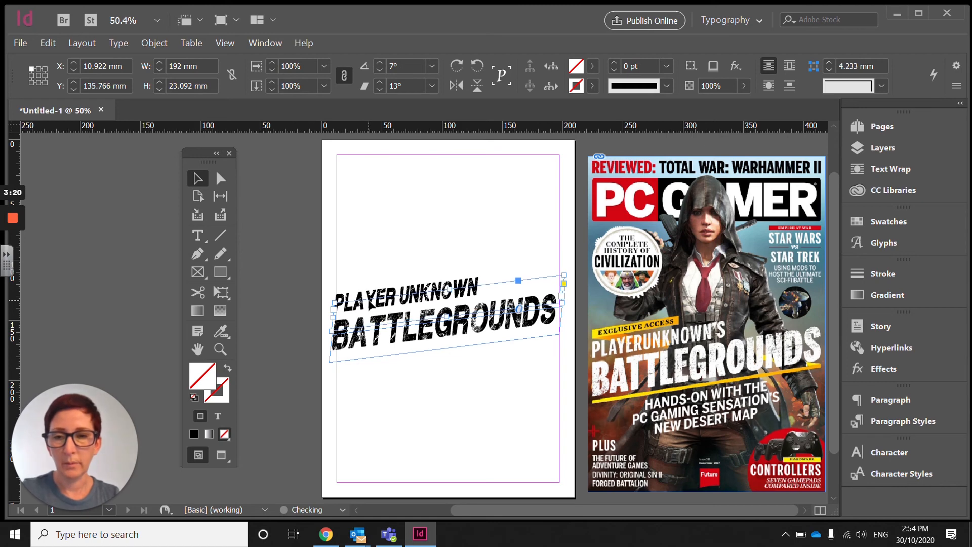
key("Down")
key("Down")
key("Down")
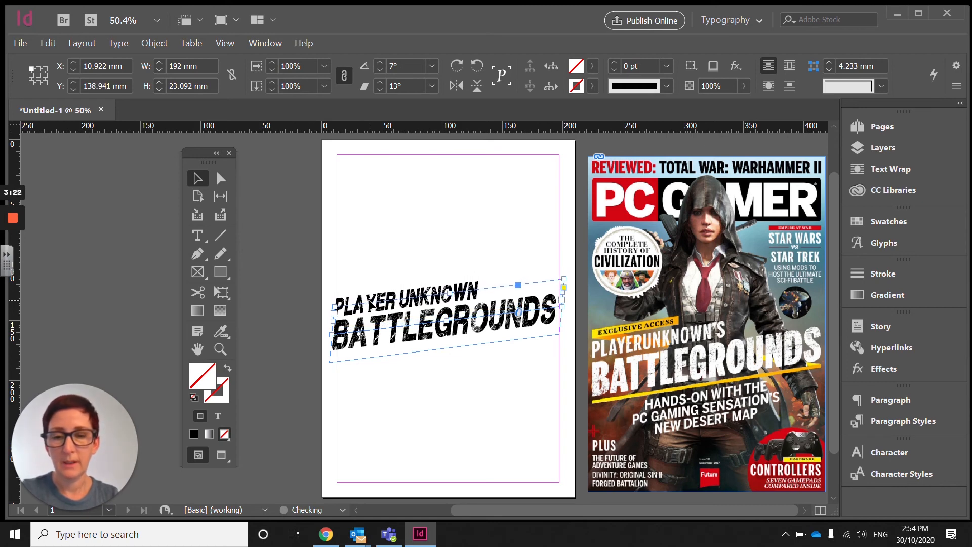
left_click(364, 263)
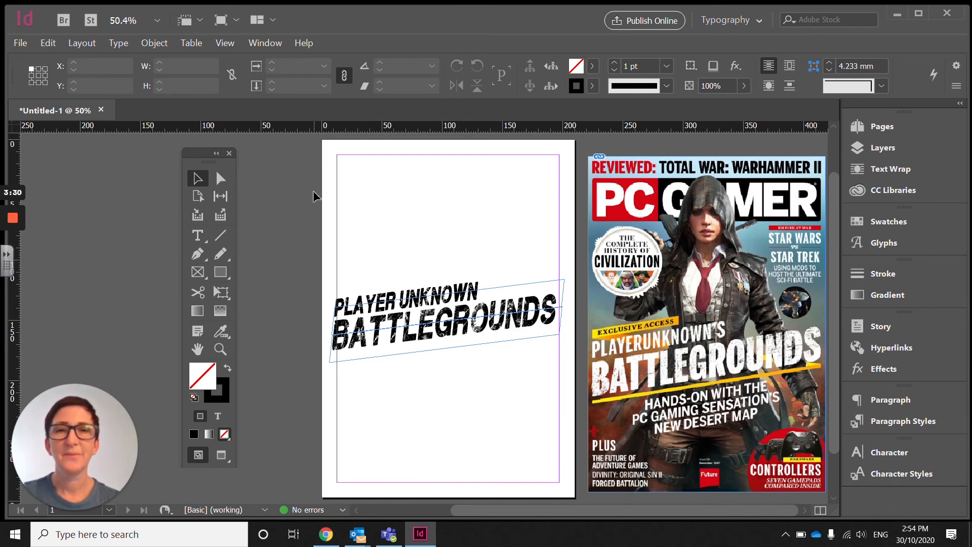
left_click(12, 221)
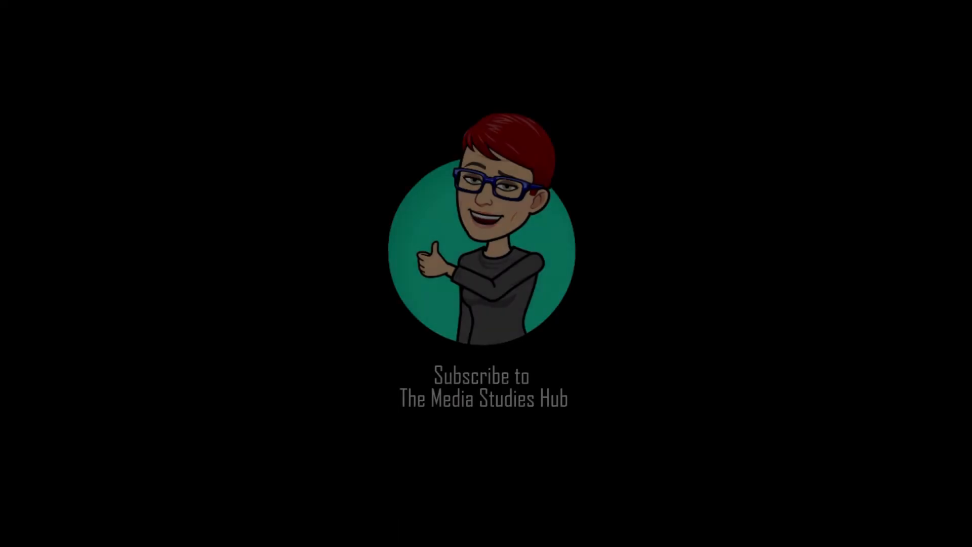